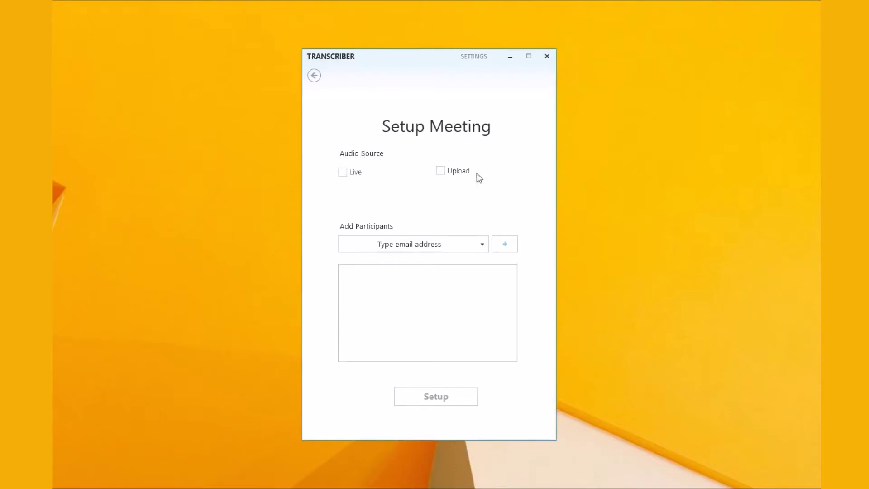
Step: Choose an uploaded recording as the meeting's audio source
left_click(442, 171)
Step: Select Team meeting.wav as the uploaded meeting audio
left_click(504, 196)
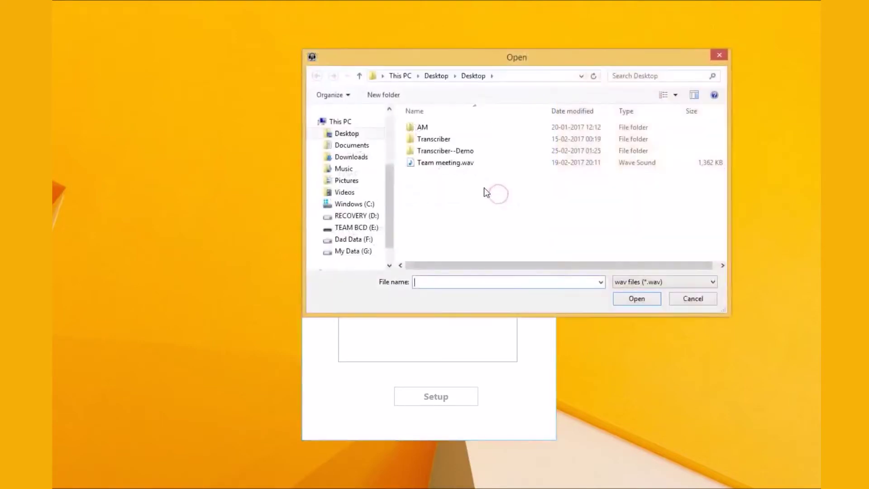
double_click(446, 164)
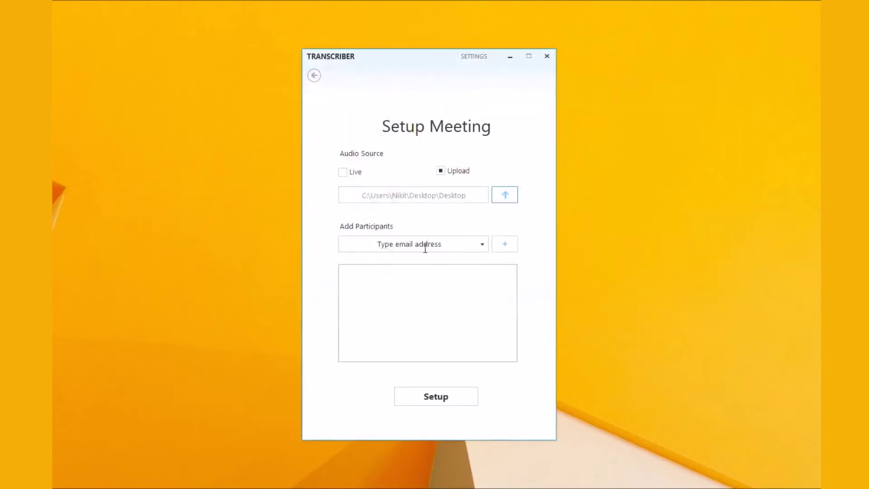
Step: Add one participant email and set up the meeting to generate minutes
left_click(425, 248)
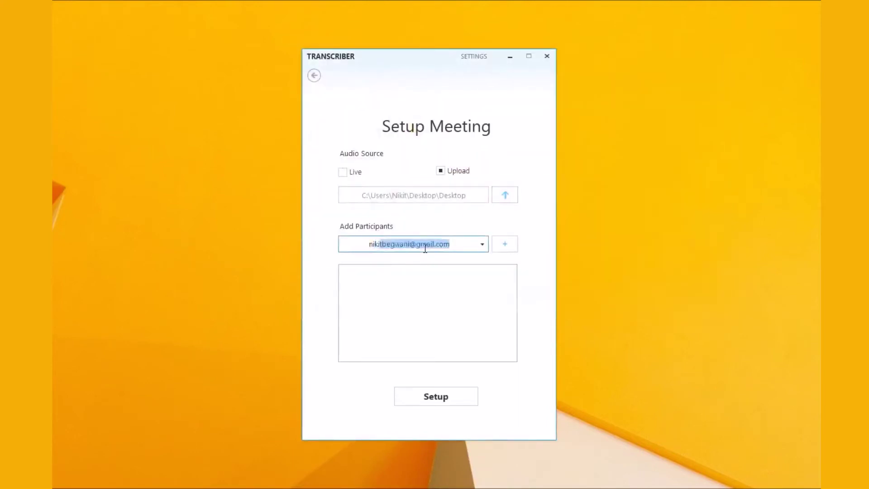
key("Return")
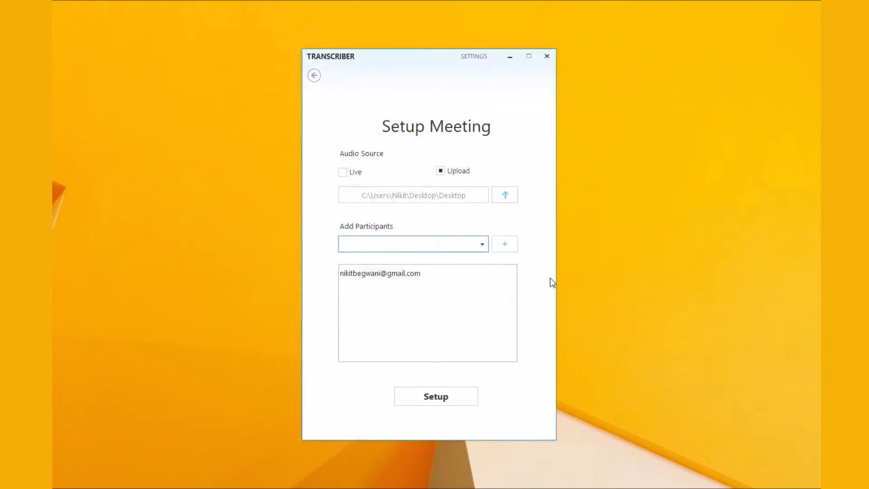
left_click(448, 394)
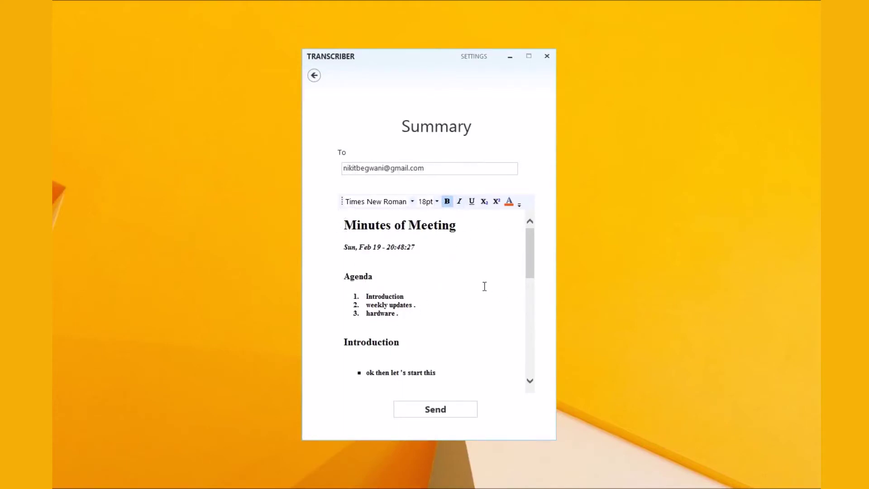
scroll(485, 287, "down", 1)
scroll(485, 287, "down", 2)
scroll(485, 287, "down", 2)
scroll(485, 288, "down", 2)
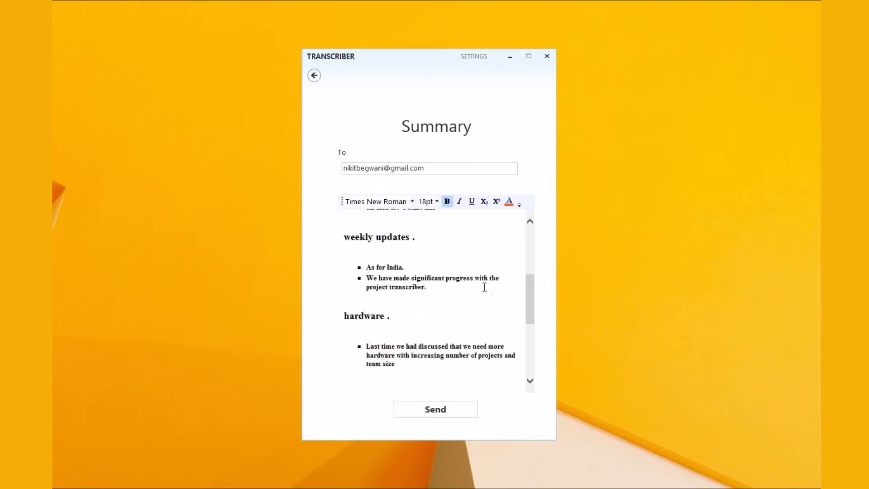
scroll(485, 287, "down", 2)
scroll(485, 288, "down", 1)
scroll(486, 287, "down", 1)
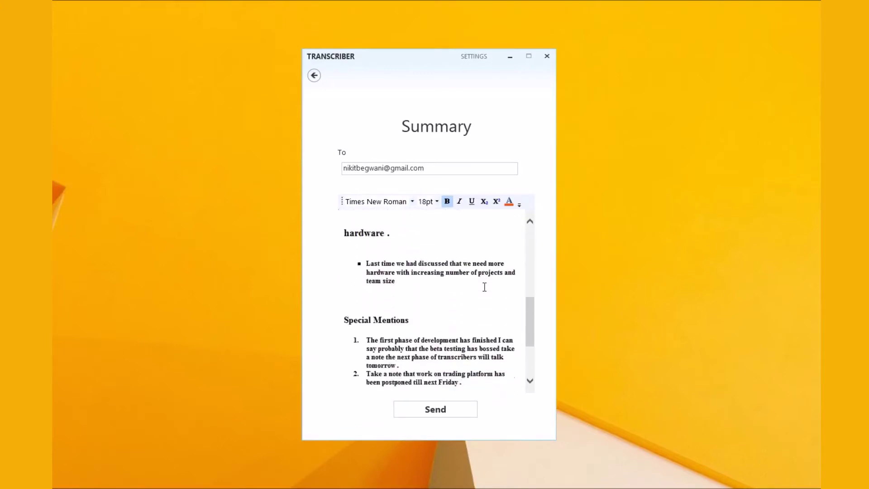
scroll(484, 288, "down", 2)
scroll(485, 288, "down", 1)
scroll(485, 287, "down", 1)
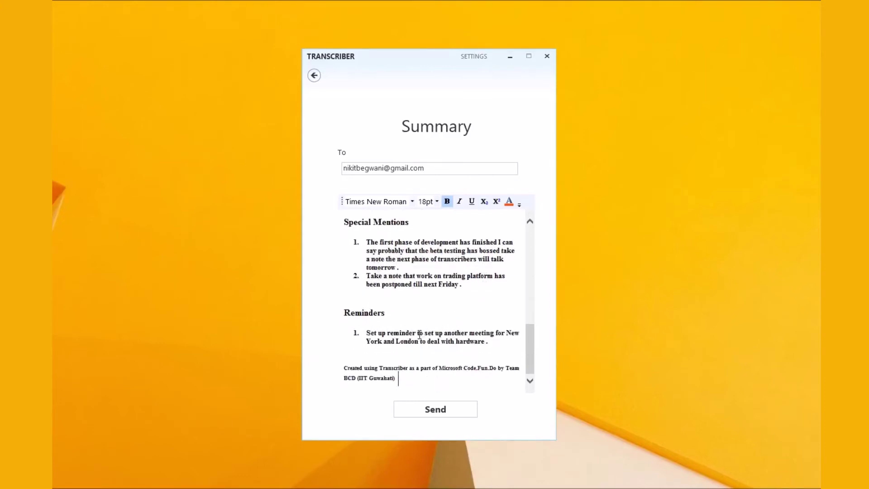
scroll(420, 334, "up", 1)
scroll(412, 312, "up", 1)
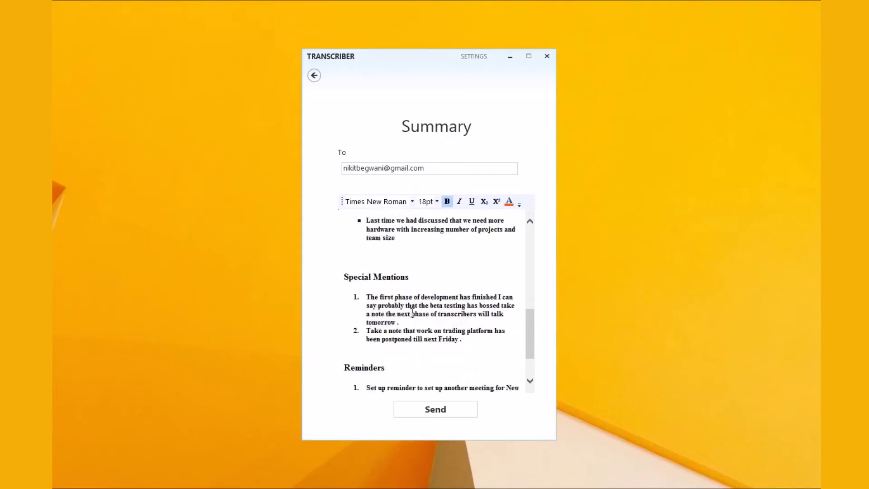
scroll(412, 313, "up", 1)
scroll(412, 313, "up", 1)
scroll(412, 313, "up", 1)
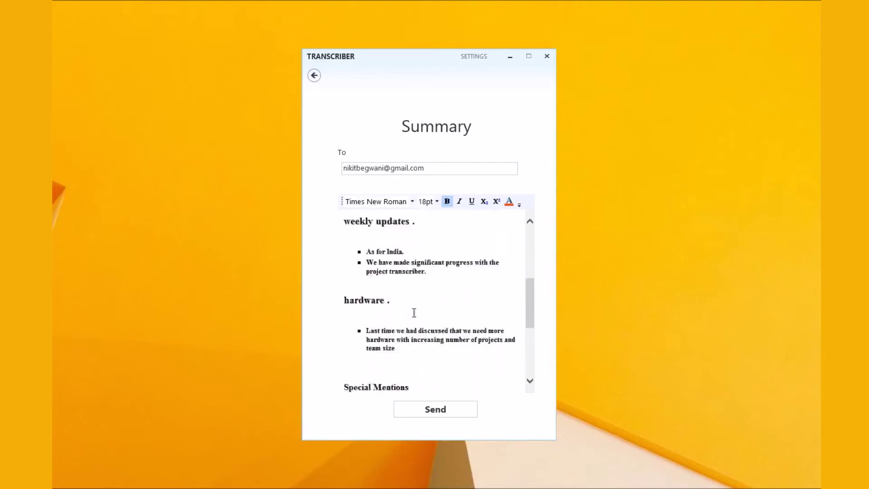
scroll(411, 312, "up", 1)
left_click(440, 412)
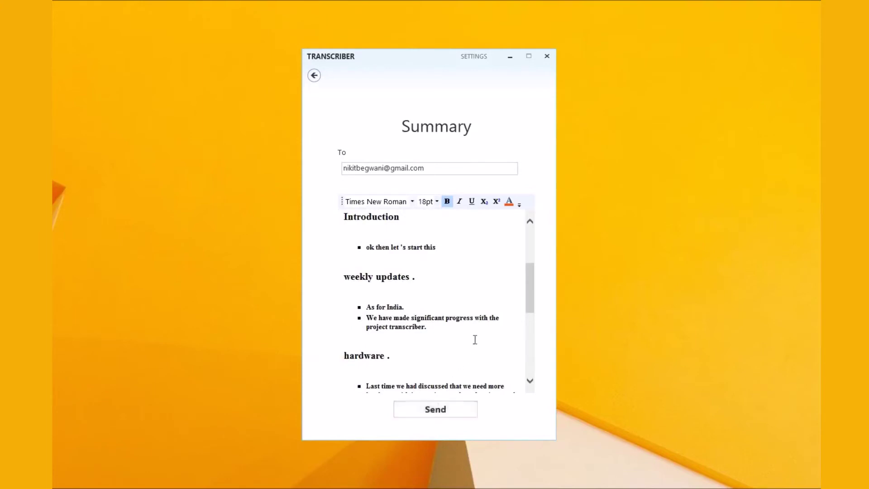
scroll(474, 339, "up", 1)
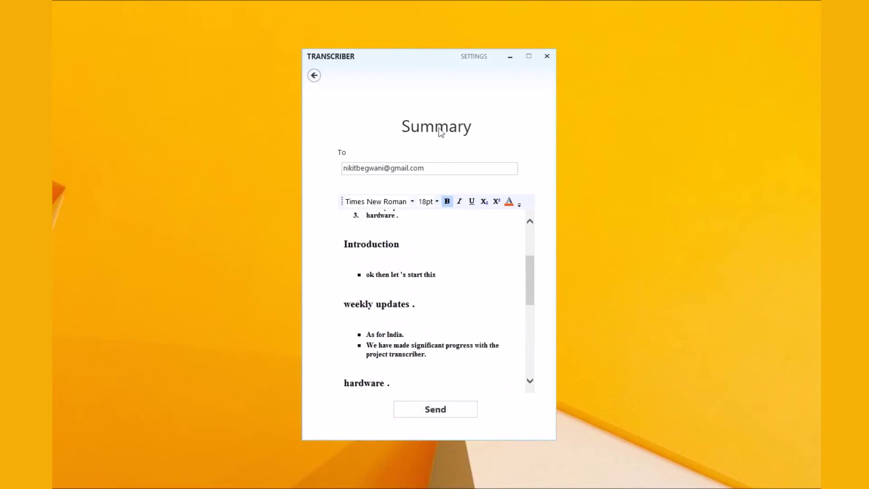
left_click(476, 57)
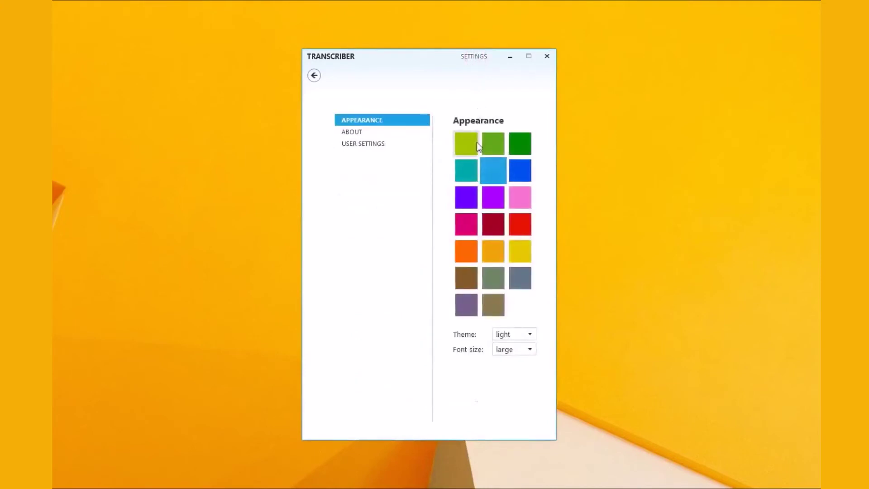
Step: Preview lime and blue accent colours, view user settings, and return to Setup Meeting
left_click(475, 143)
left_click(520, 171)
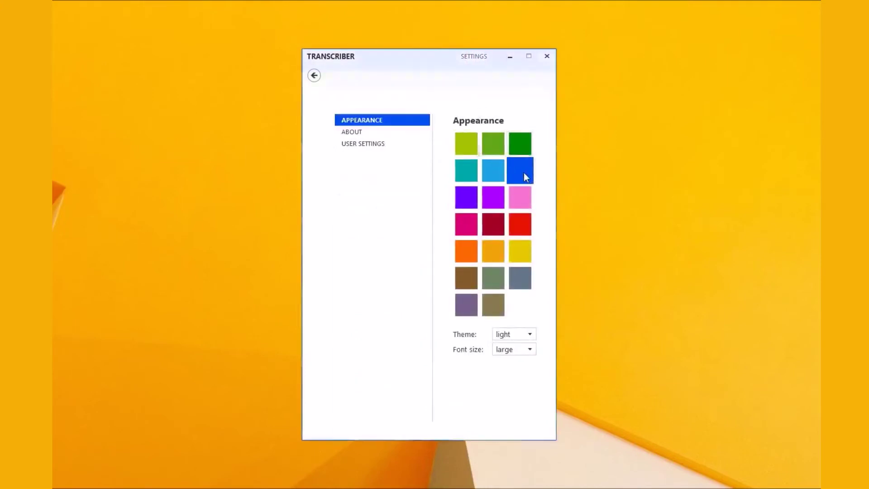
left_click(370, 146)
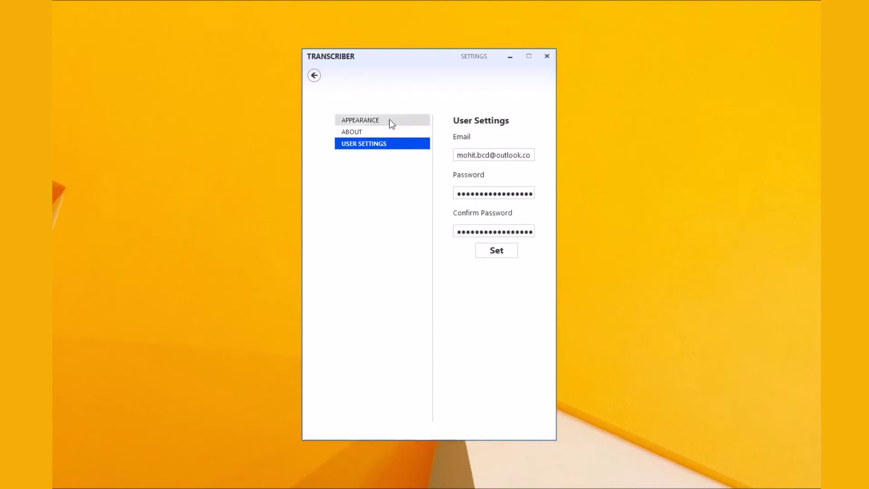
left_click(314, 76)
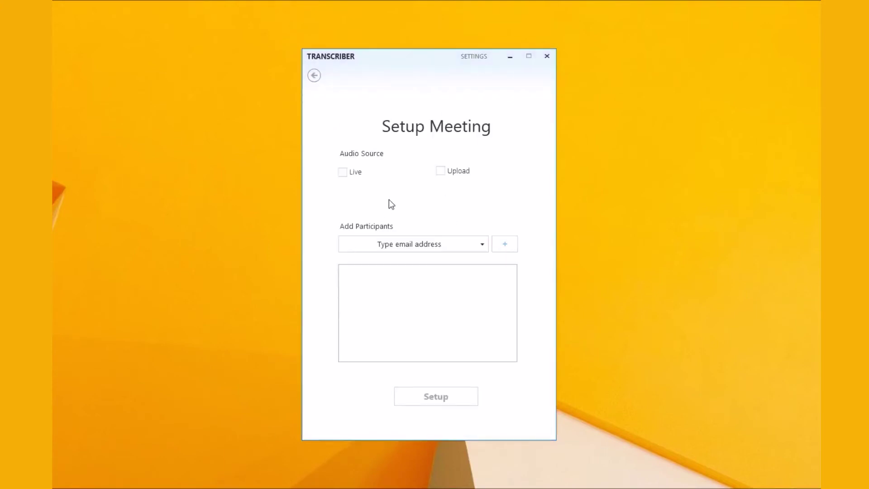
Step: Use live audio and add the first participant's email
left_click(343, 172)
left_click(415, 244)
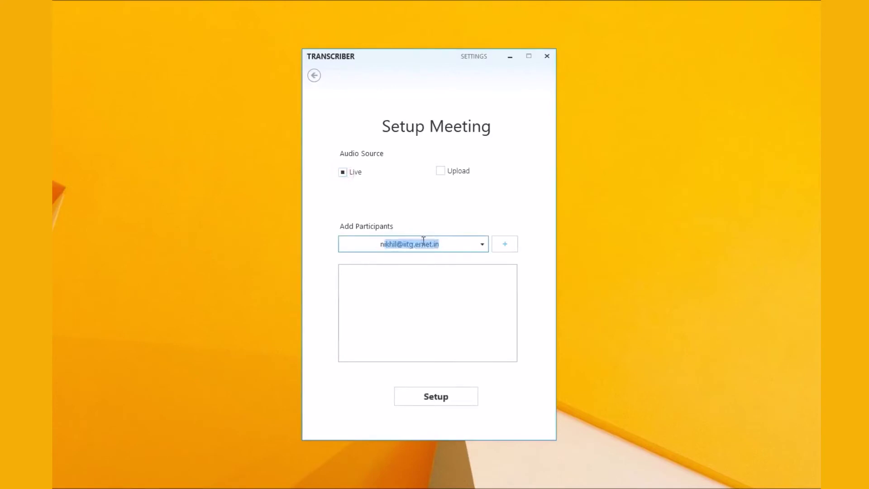
key("Return")
type("m.")
Step: Correct and add the second participant's email, then set up the live meeting
key("BackSpace")
key("BackSpace")
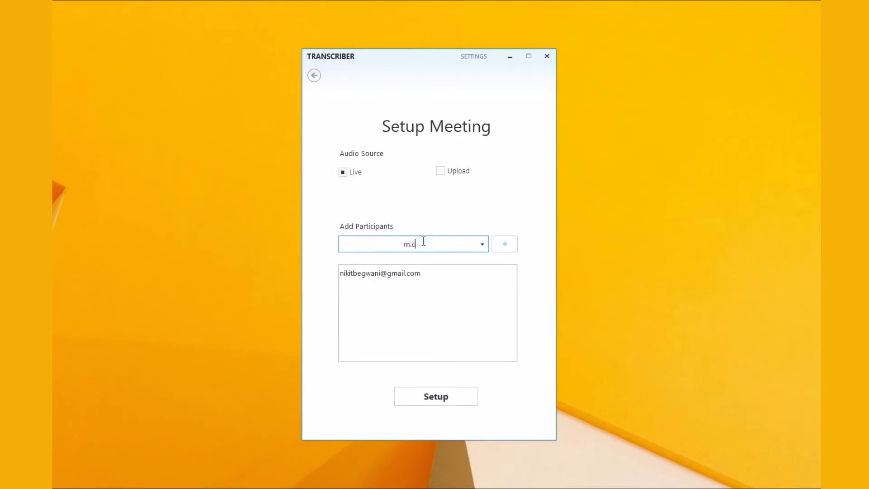
key("Return")
left_click(432, 398)
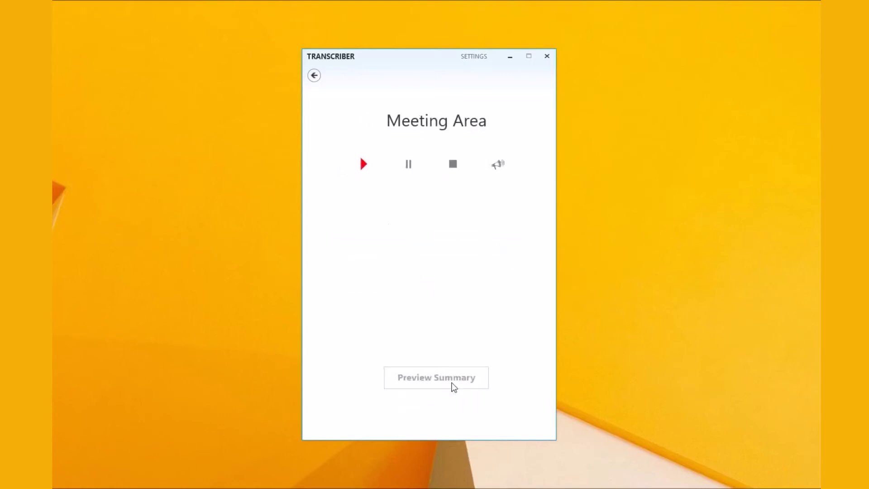
Step: Record the live meeting for about 15 seconds, then preview its summary
left_click(365, 163)
left_click(454, 165)
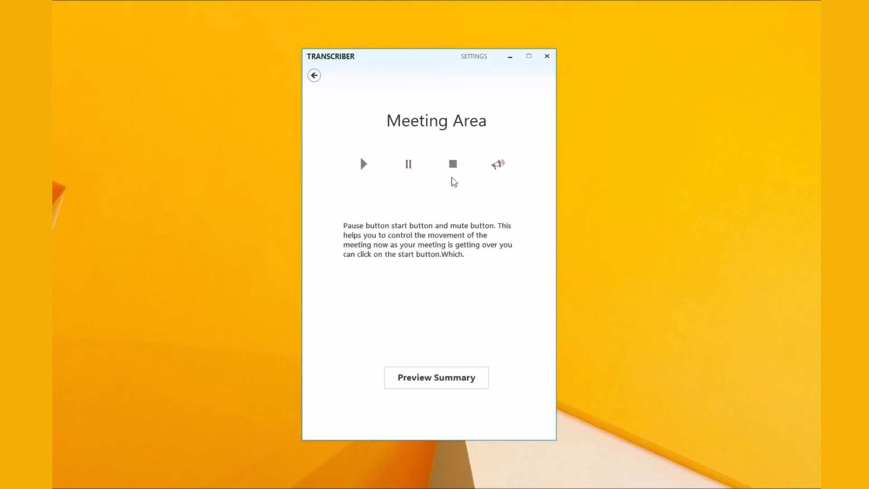
left_click(454, 379)
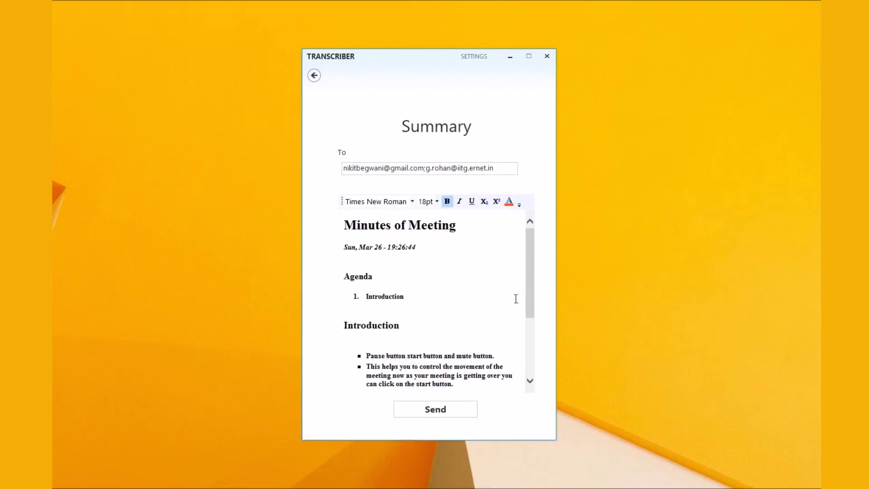
left_click_drag(532, 284, 532, 344)
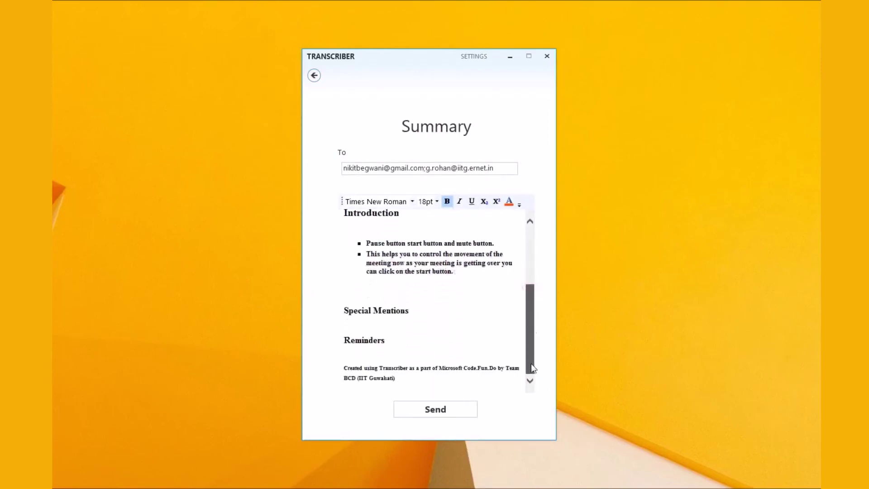
Step: Send the live meeting's minutes to both participants
left_click(447, 412)
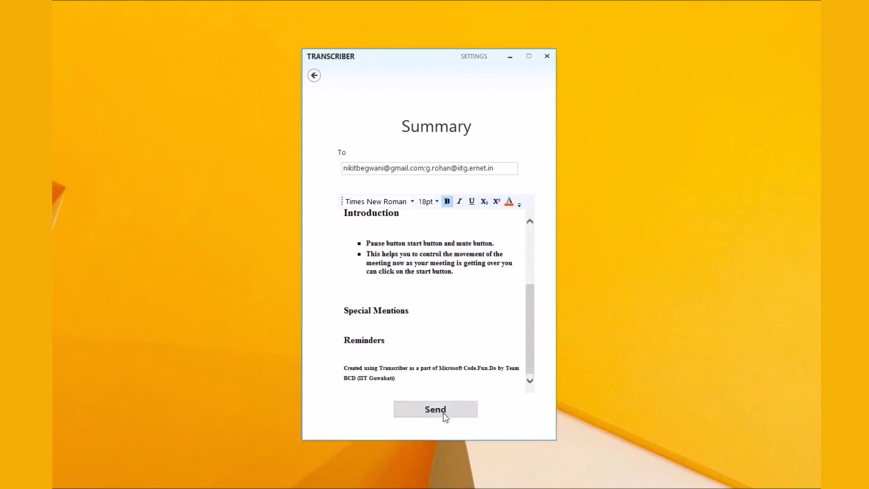
left_click(443, 413)
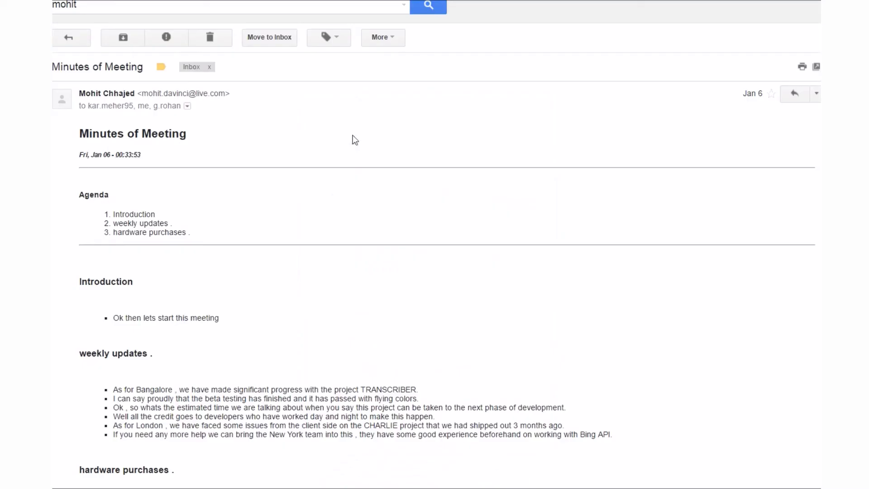
scroll(352, 142, "down", 2)
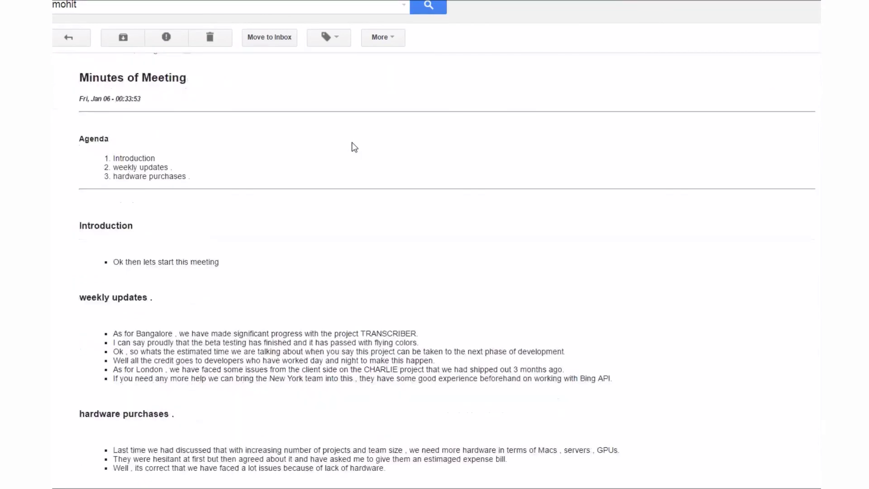
scroll(352, 143, "down", 3)
scroll(352, 145, "down", 2)
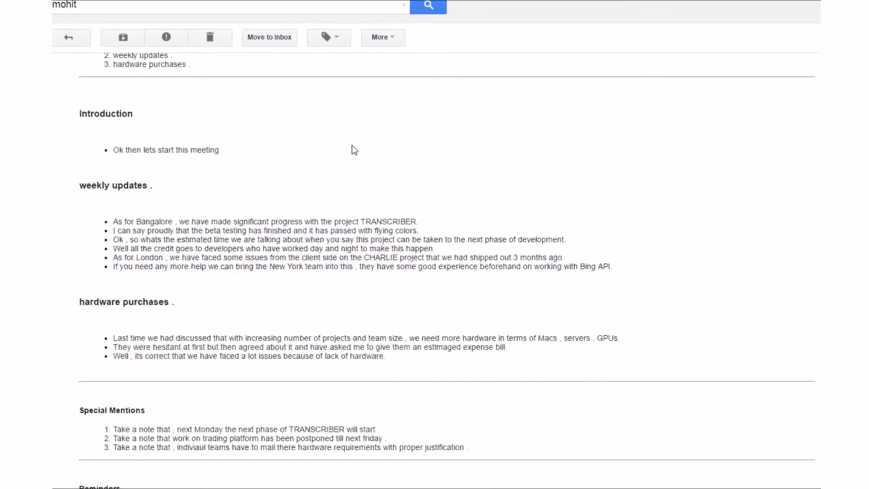
scroll(352, 144, "down", 2)
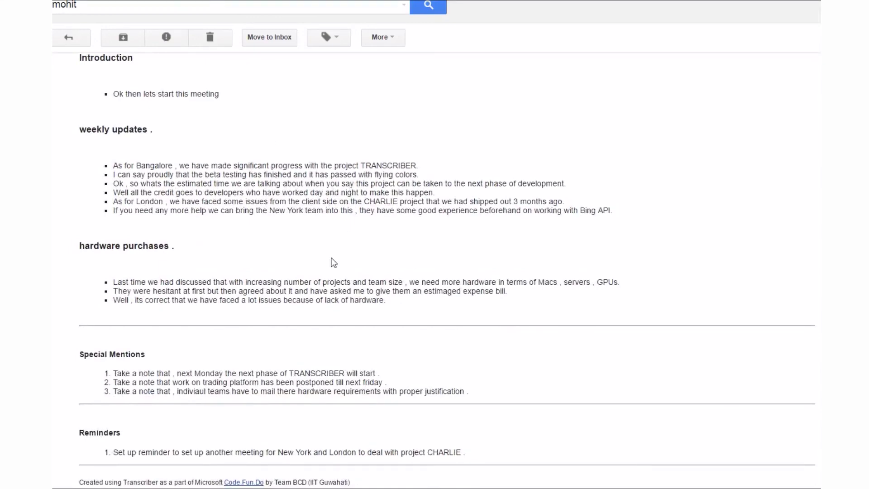
scroll(332, 272, "down", 1)
scroll(332, 277, "down", 1)
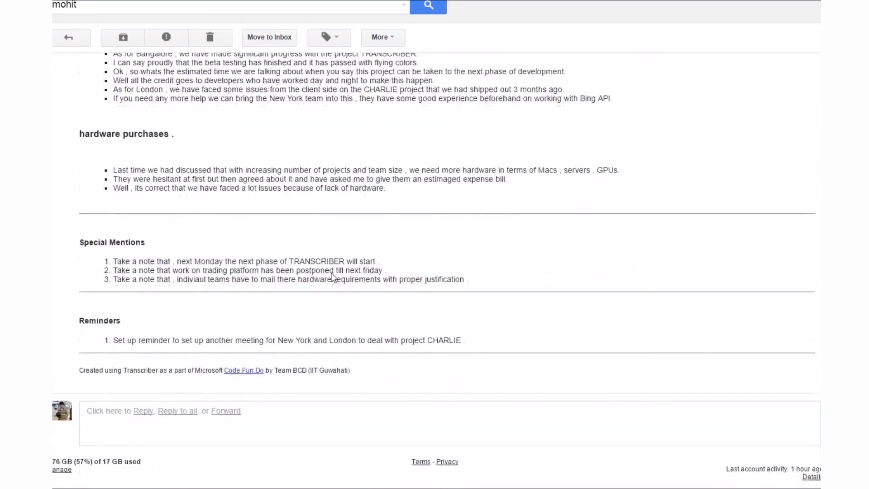